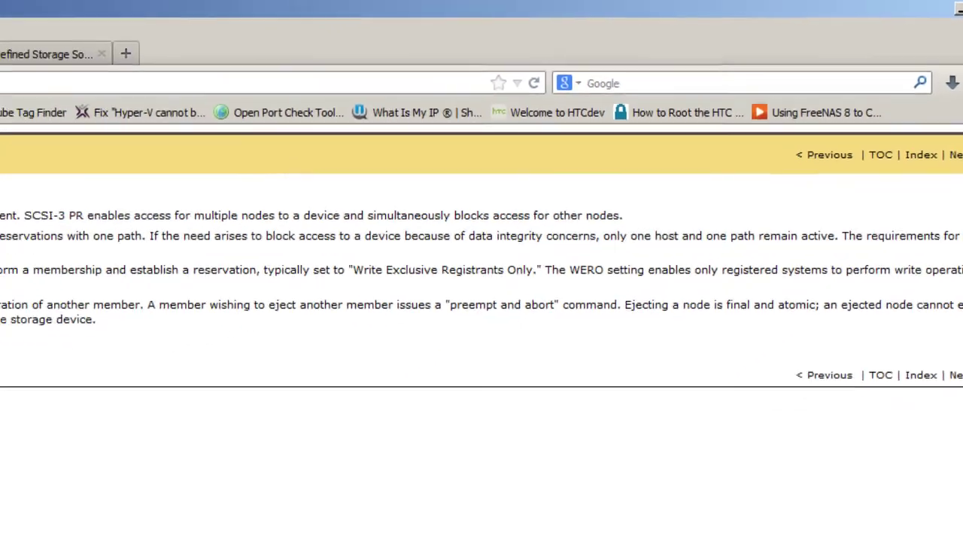
- Switch Firefox to the FreeNAS Project homepage tab
{"action": "left_click", "coordinate": [78, 38]}
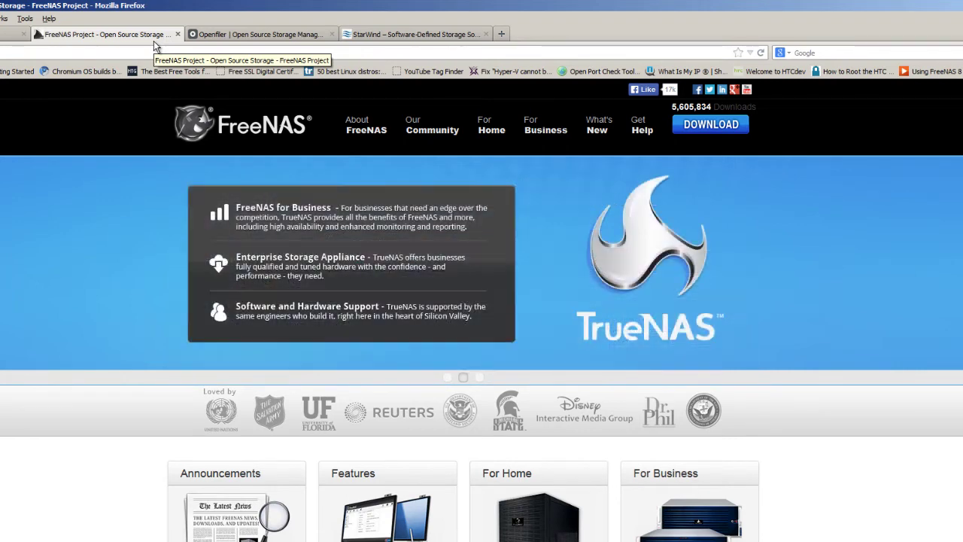
- Browse the Openfiler site, then StarWind's Products page down to its Free Products list
{"action": "left_click", "coordinate": [266, 35]}
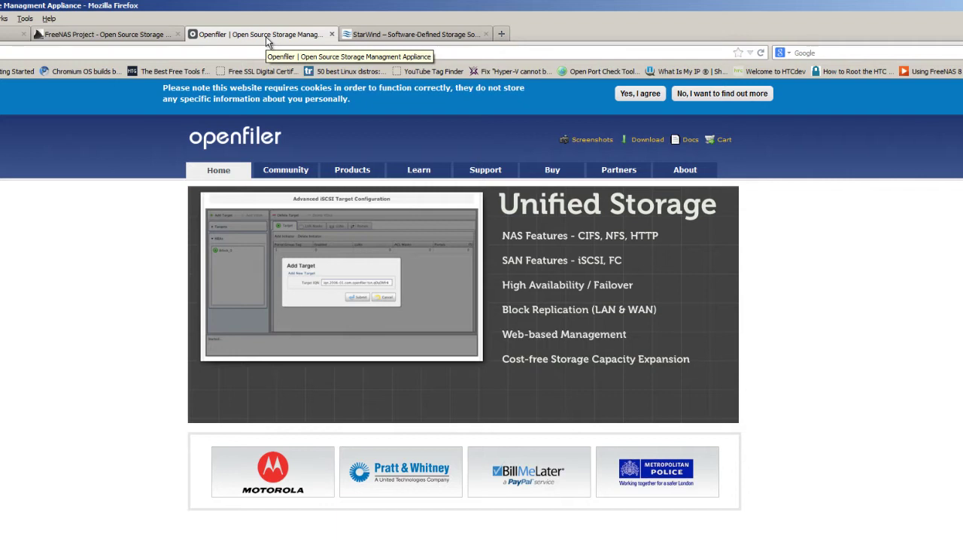
{"action": "left_click", "coordinate": [430, 35]}
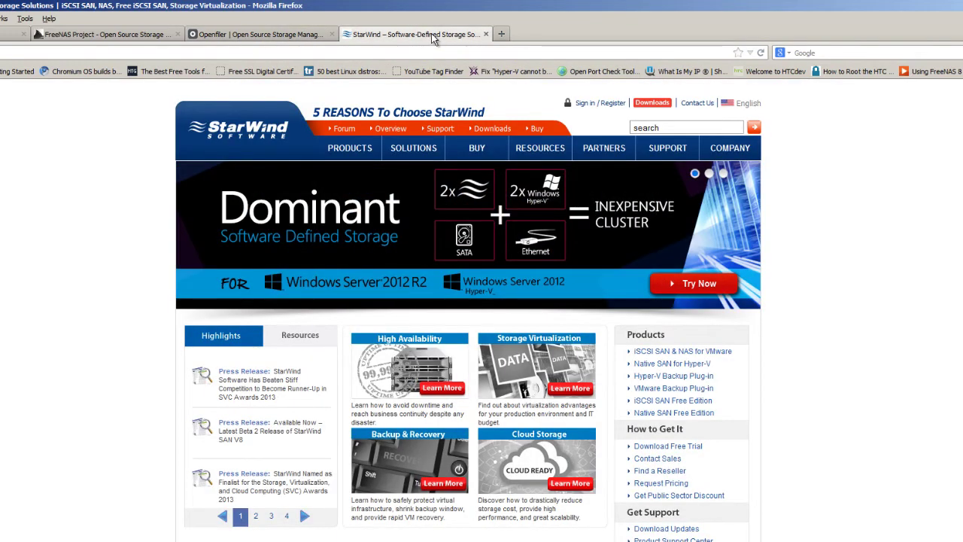
{"action": "mouse_move", "coordinate": [353, 148]}
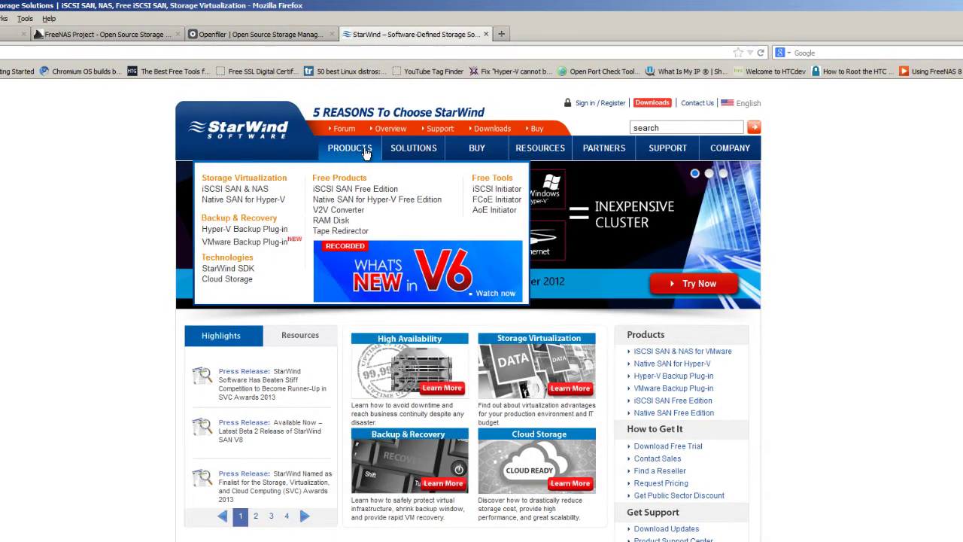
{"action": "left_click", "coordinate": [364, 150]}
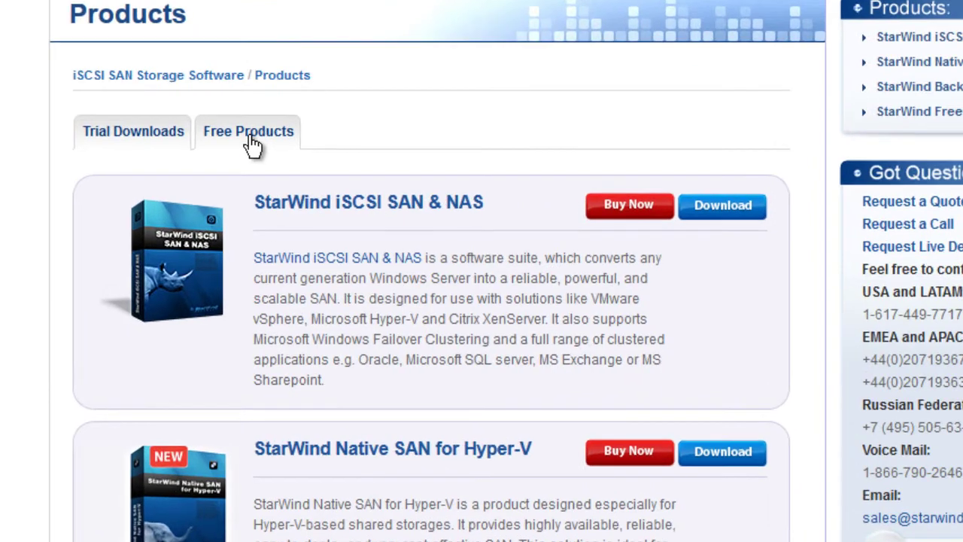
{"action": "left_click", "coordinate": [253, 141]}
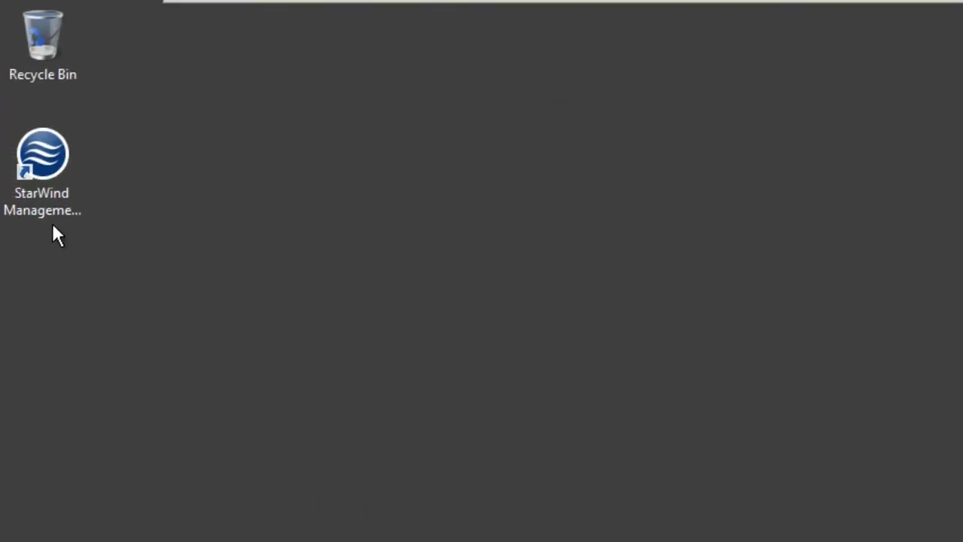
- Launch StarWind Management Console and connect to the BJISCSI server at 127.0.0.1
{"action": "double_click", "coordinate": [45, 165]}
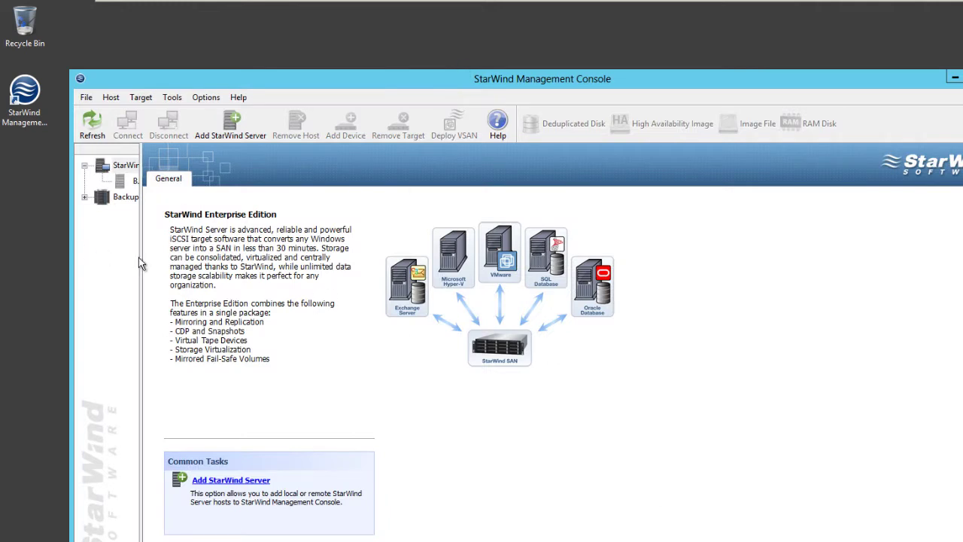
{"action": "left_click_drag", "start_coordinate": [139, 257], "coordinate": [193, 257]}
{"action": "left_click", "coordinate": [166, 184]}
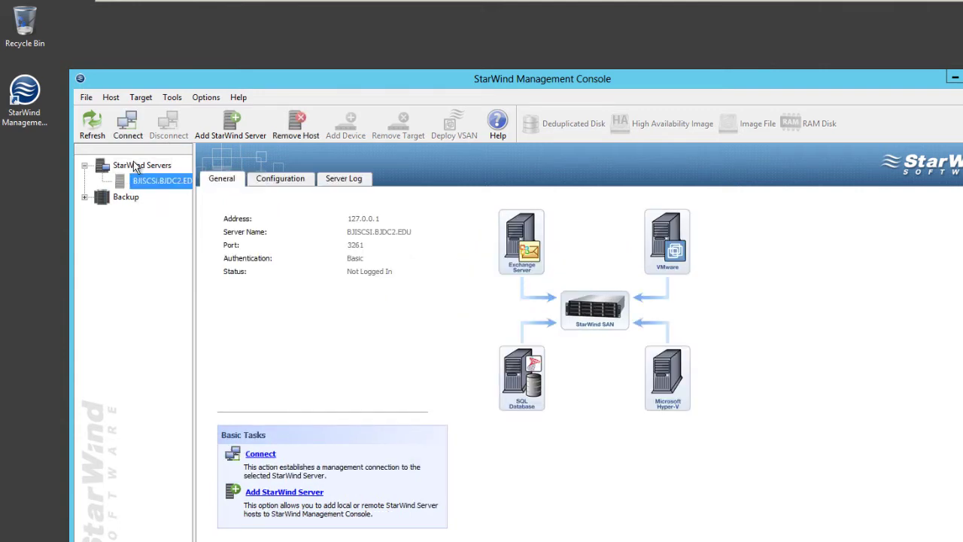
{"action": "left_click", "coordinate": [135, 165]}
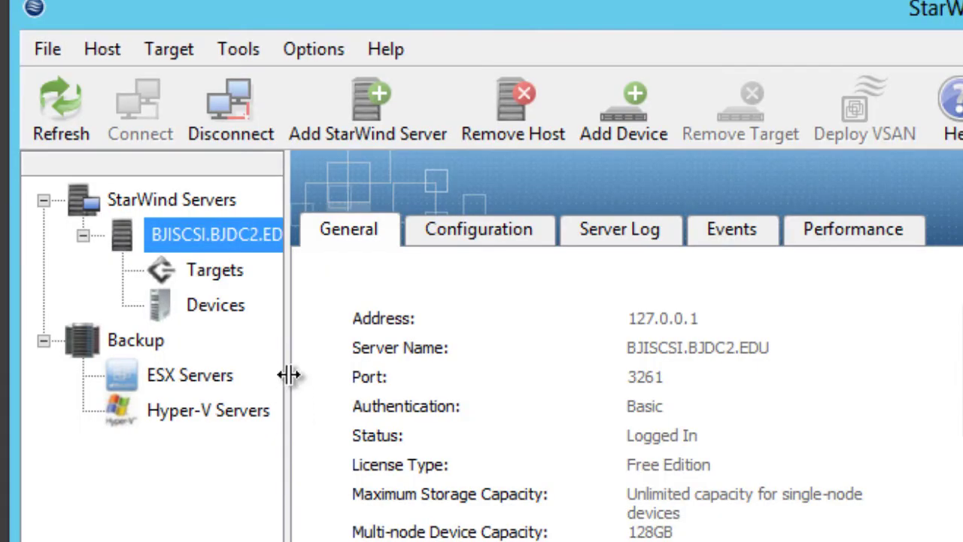
{"action": "left_click_drag", "start_coordinate": [287, 372], "coordinate": [360, 368]}
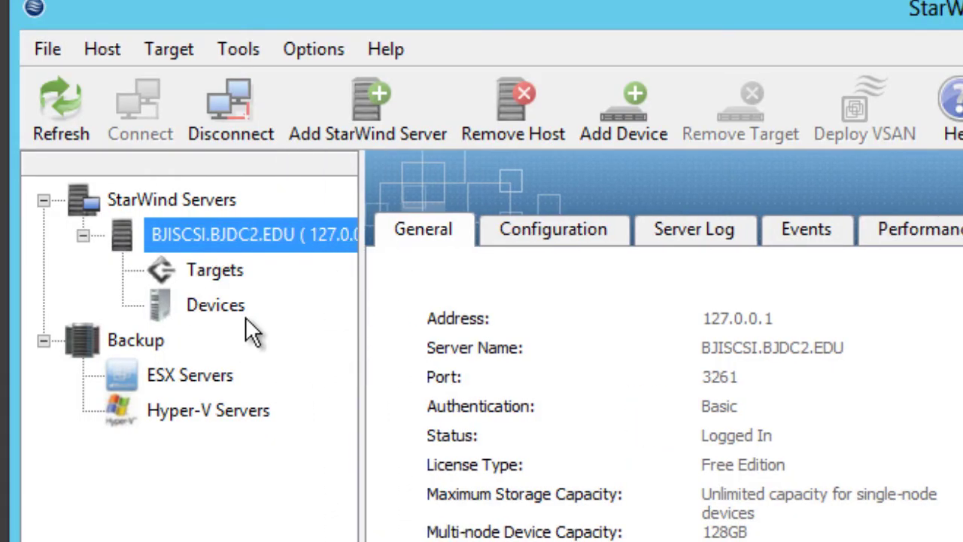
{"action": "right_click", "coordinate": [227, 243]}
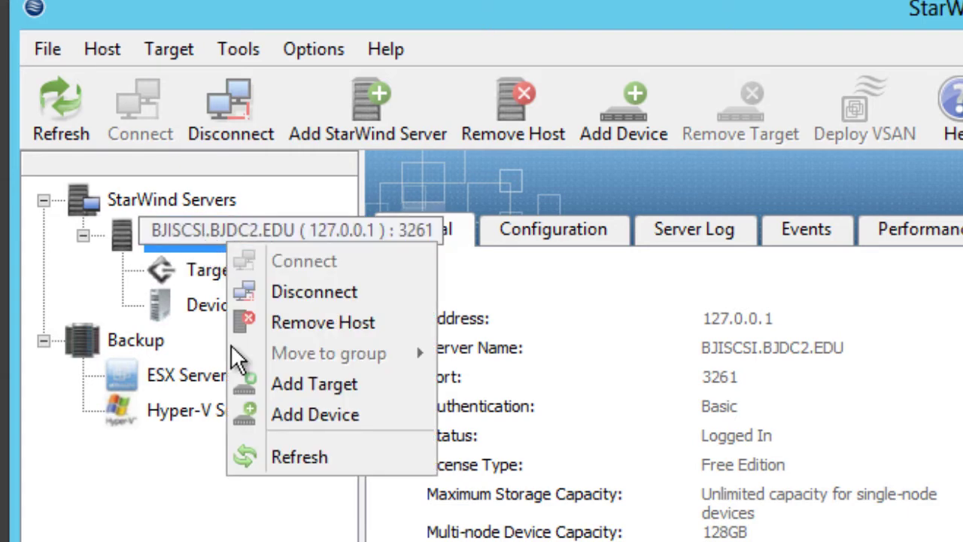
{"action": "key", "text": "Escape"}
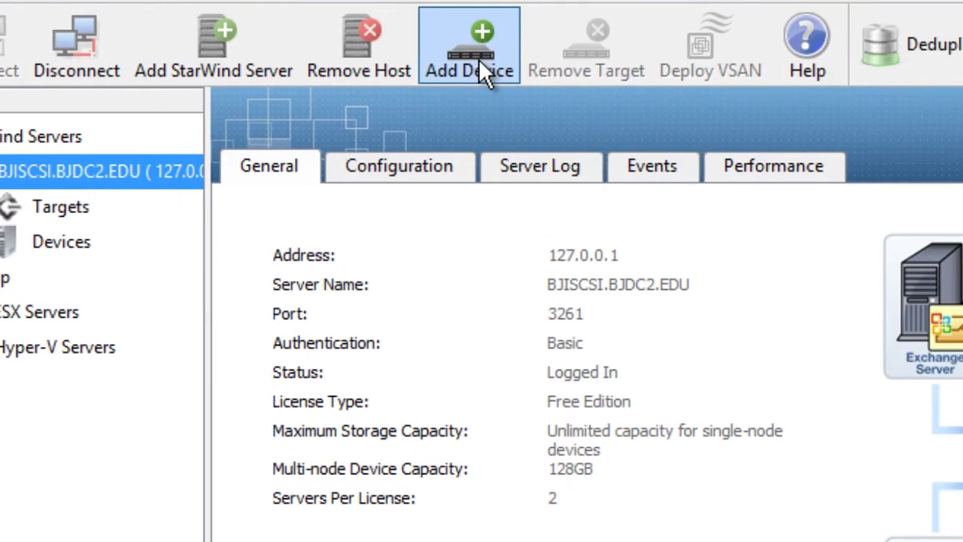
- Start a new Virtual Hard Disk > Image File device, creating a new virtual disk file
{"action": "left_click", "coordinate": [633, 125]}
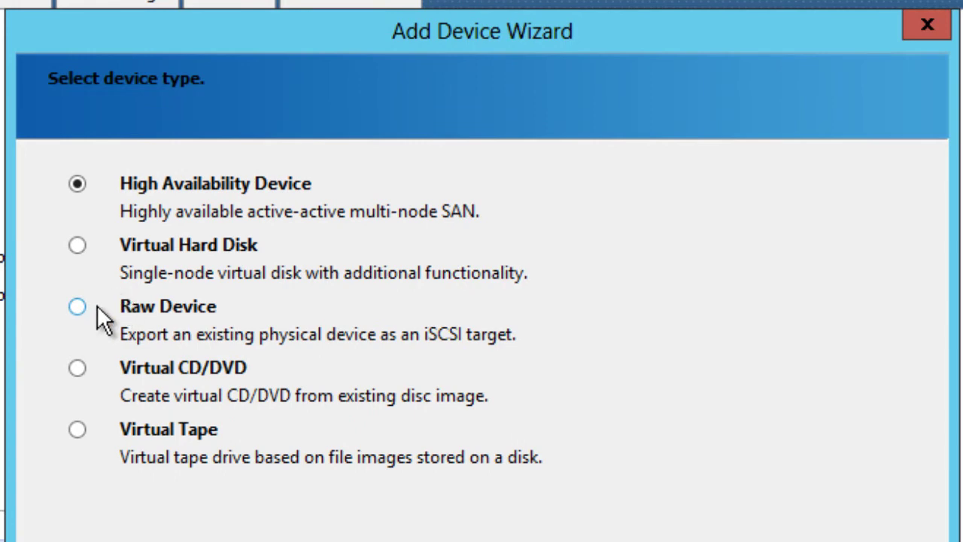
{"action": "left_click", "coordinate": [119, 250]}
{"action": "key", "text": "Return"}
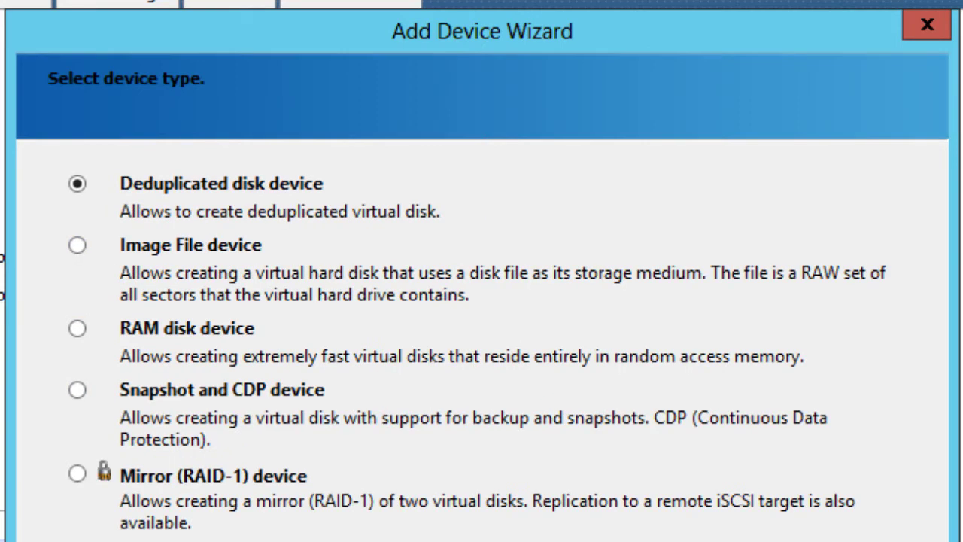
{"action": "left_click", "coordinate": [79, 247]}
{"action": "key", "text": "Return"}
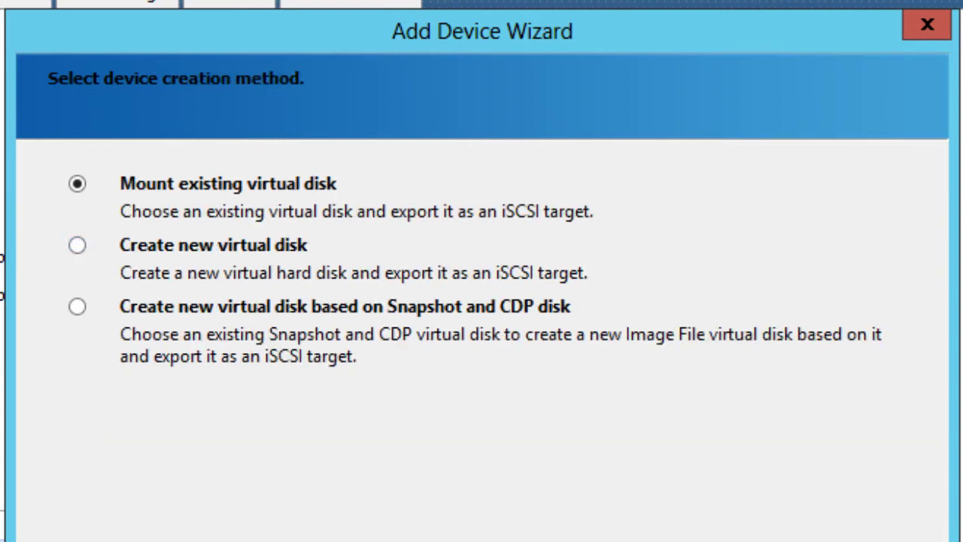
{"action": "left_click", "coordinate": [79, 246]}
{"action": "key", "text": "Return"}
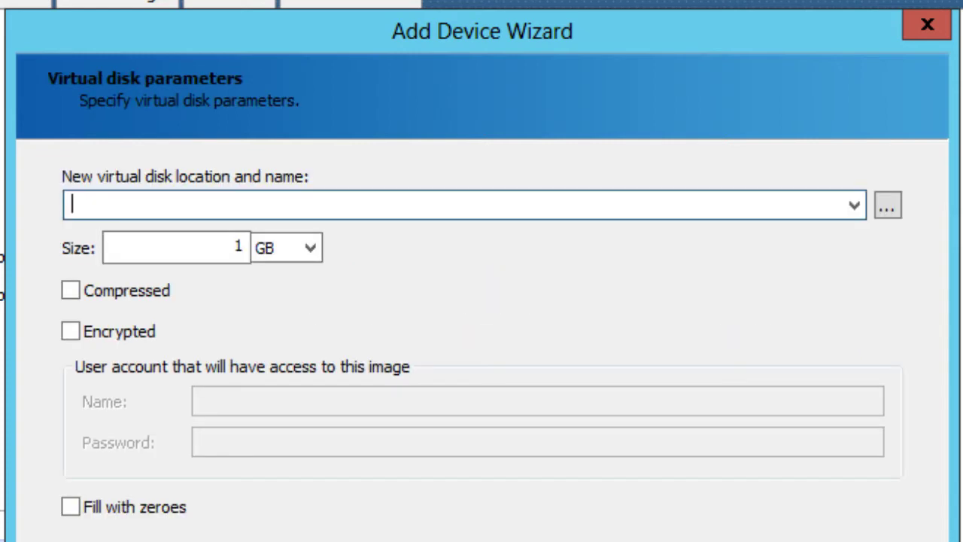
{"action": "left_click", "coordinate": [887, 205]}
- Set the new disk file location to E\data1.img
{"action": "double_click", "coordinate": [293, 225]}
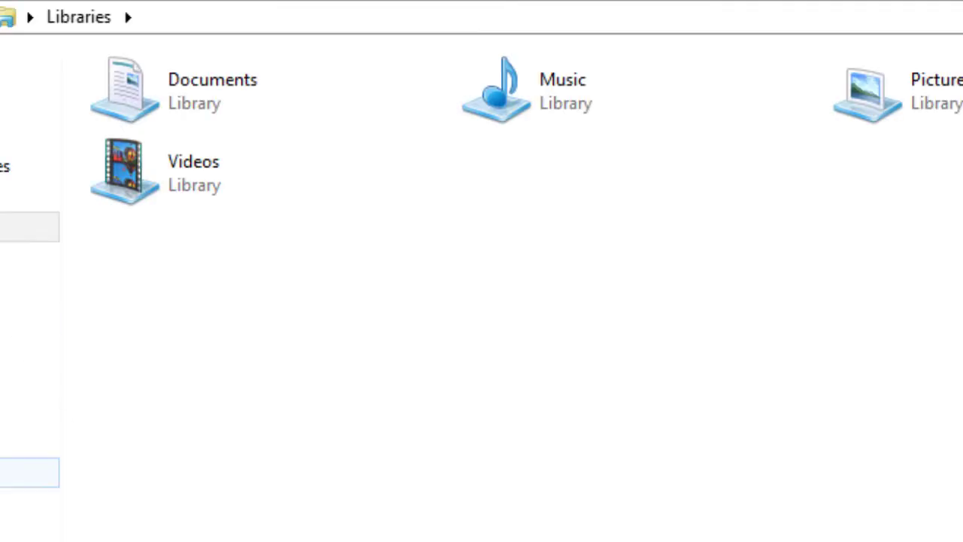
{"action": "left_click", "coordinate": [30, 410]}
{"action": "left_click", "coordinate": [643, 155]}
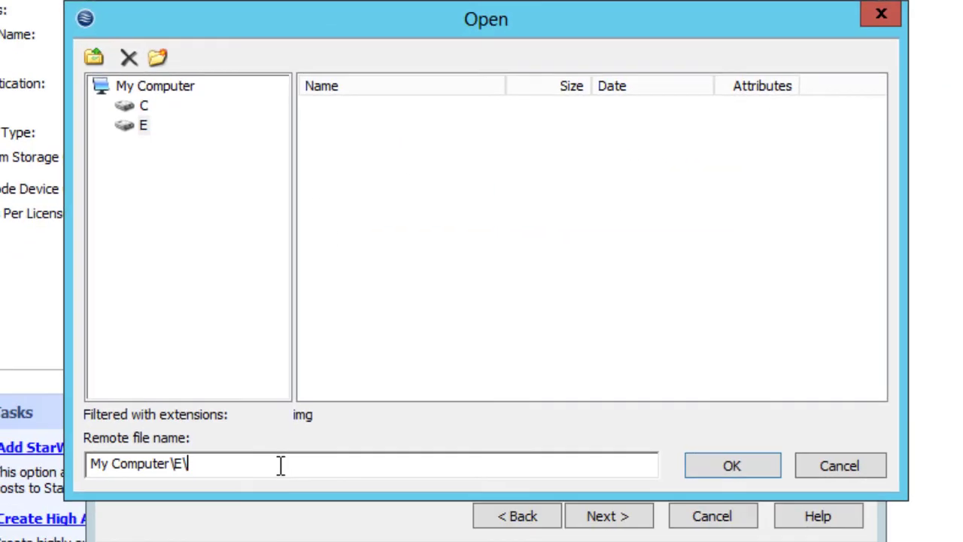
{"action": "type", "text": "data1.im"}
{"action": "key", "text": "BackSpace"}
{"action": "type", "text": "img"}
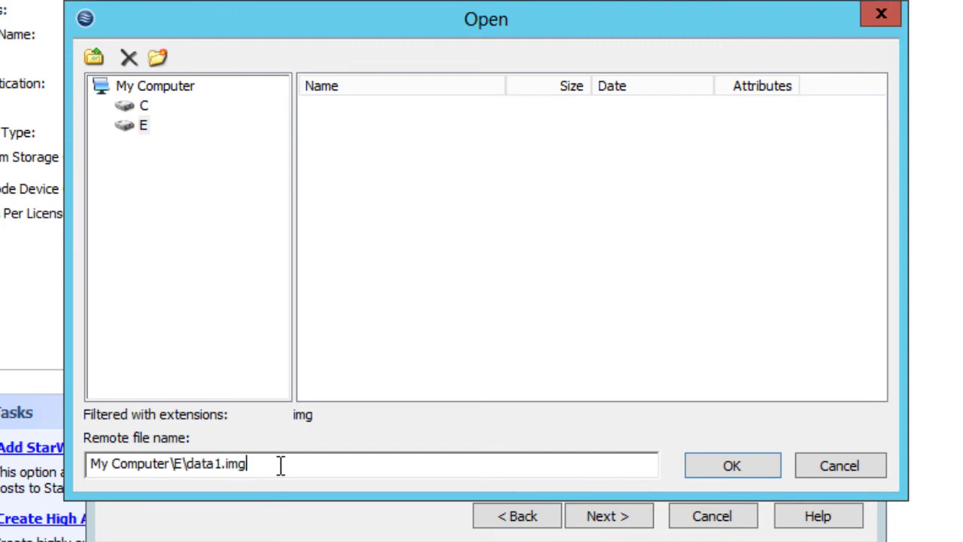
{"action": "double_click", "coordinate": [239, 464]}
{"action": "left_click", "coordinate": [751, 468]}
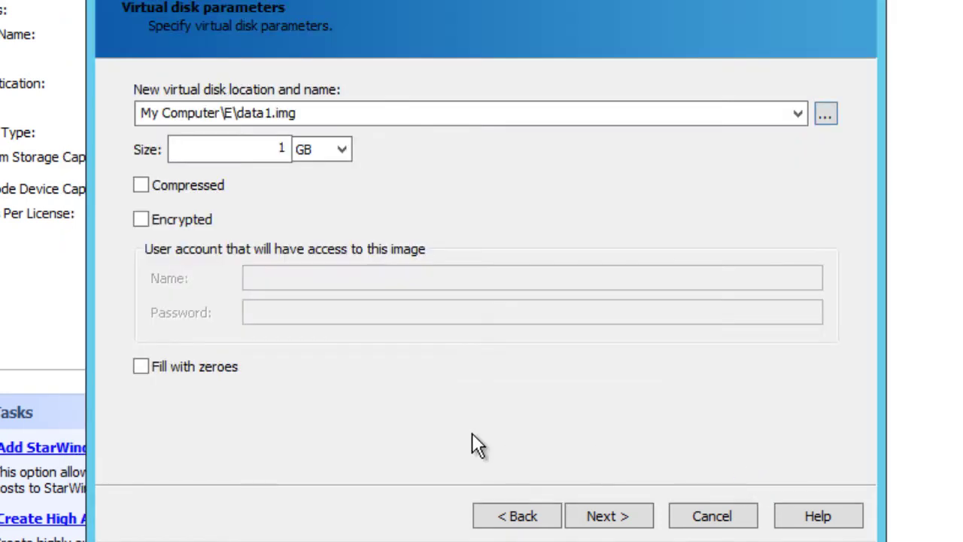
- Make the disk 5 GB and compressed, then continue
{"action": "left_click_drag", "start_coordinate": [267, 147], "coordinate": [316, 150]}
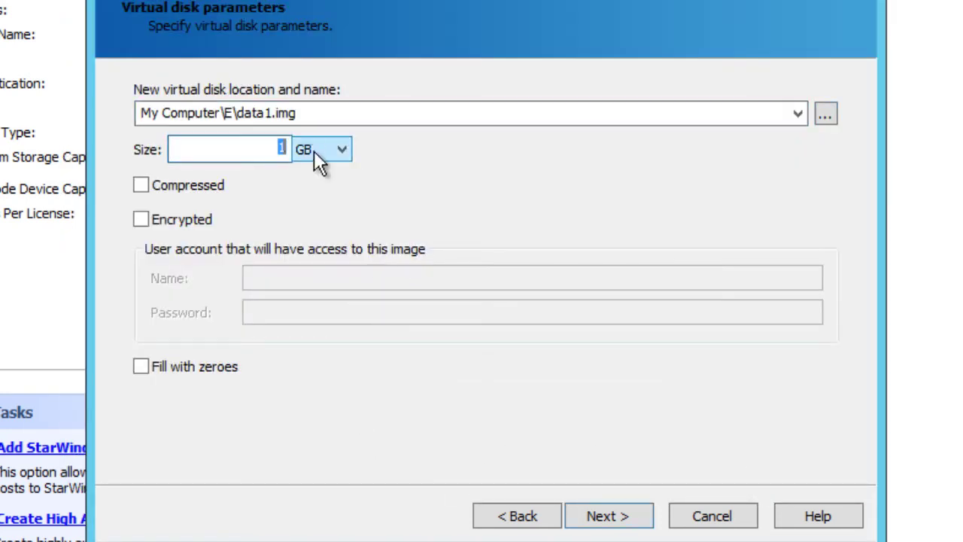
{"action": "type", "text": "5"}
{"action": "left_click", "coordinate": [192, 192]}
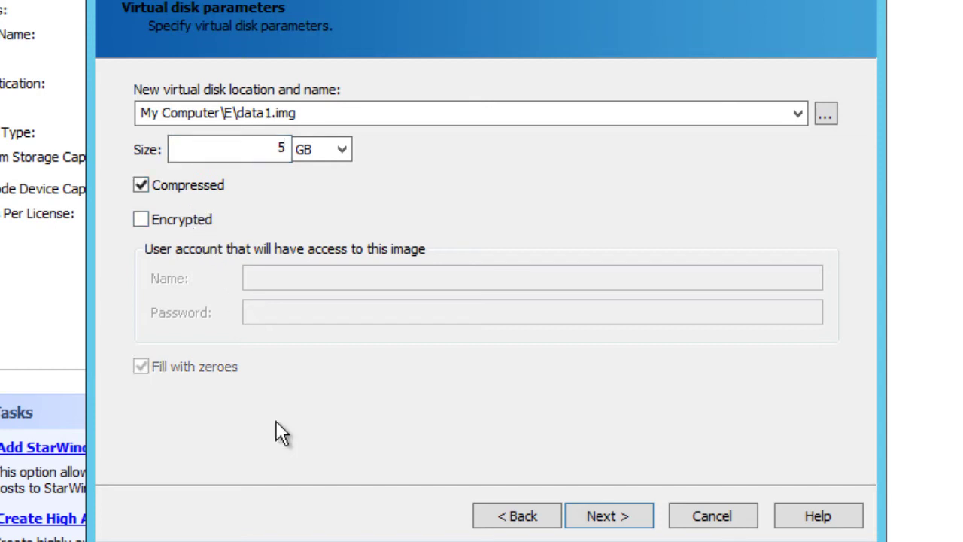
{"action": "left_click", "coordinate": [617, 516]}
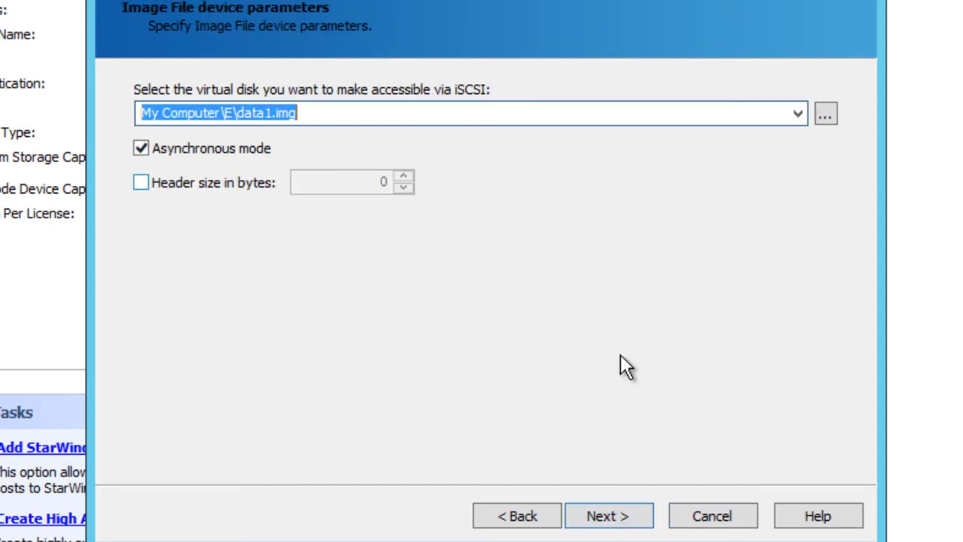
- Keep default caching, alias the target myDrive1 with clustering, and finish creating ImageFile1
{"action": "left_click", "coordinate": [617, 516]}
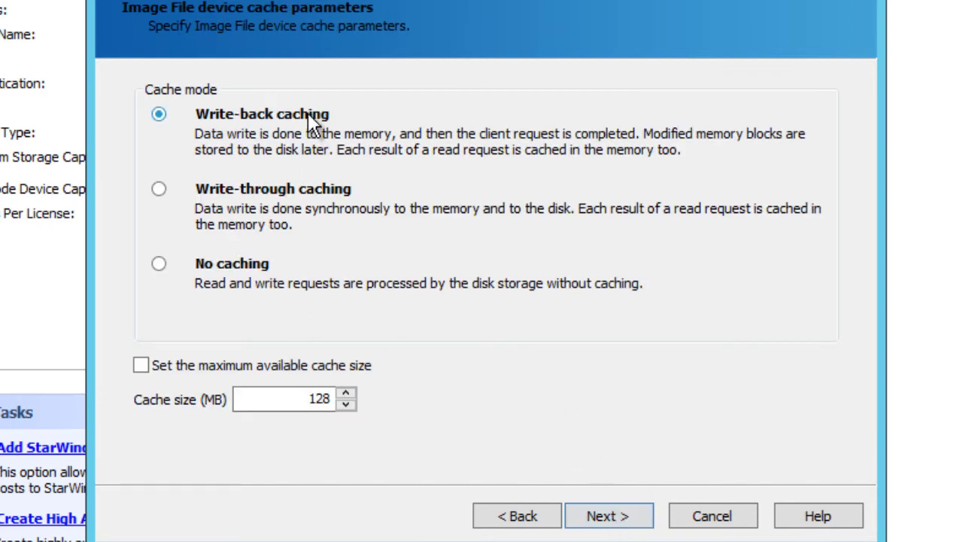
{"action": "left_click", "coordinate": [606, 519]}
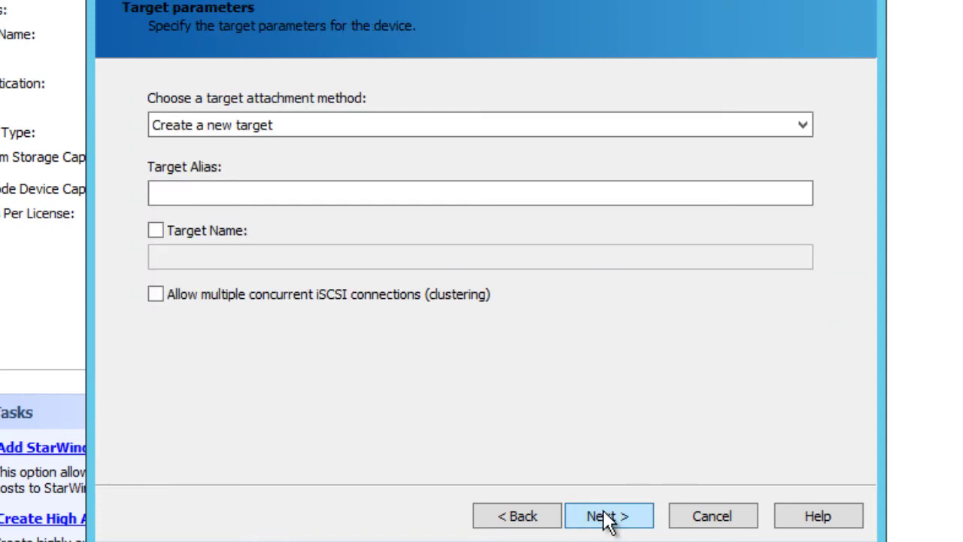
{"action": "left_click", "coordinate": [289, 192]}
{"action": "type", "text": "my"}
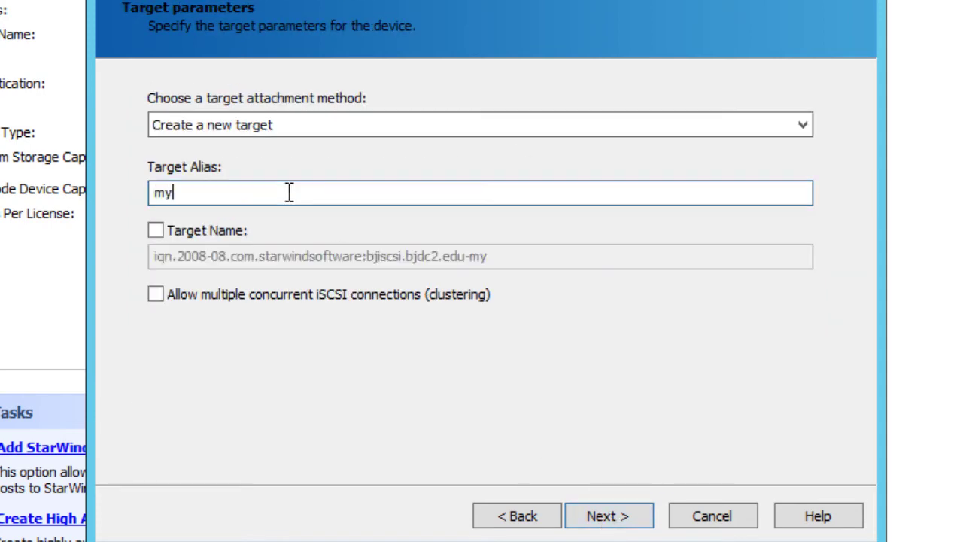
{"action": "type", "text": "Drive1"}
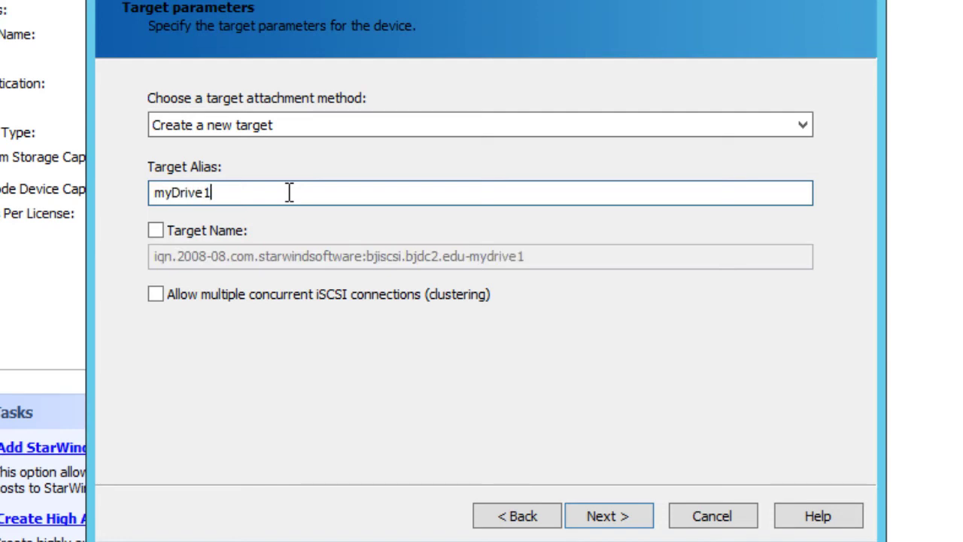
{"action": "left_click", "coordinate": [156, 232]}
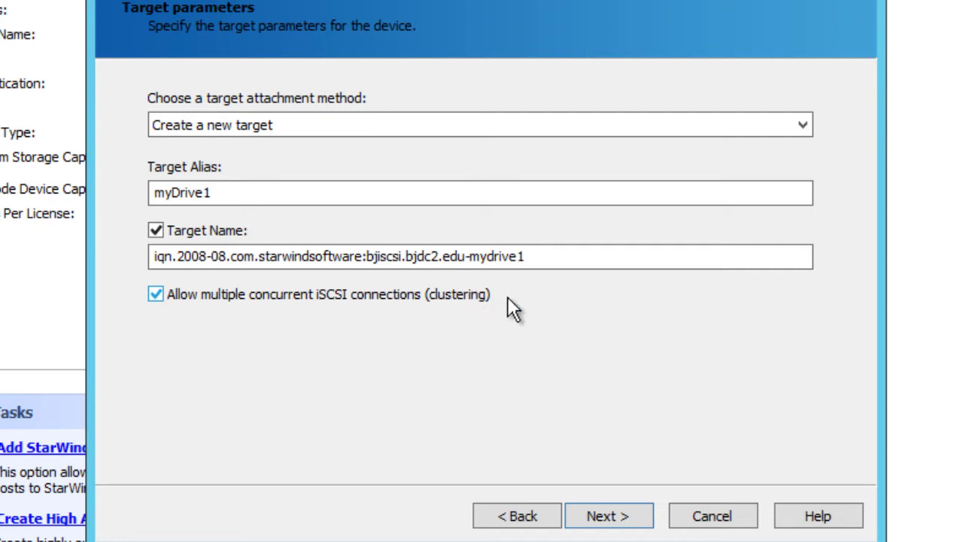
{"action": "left_click", "coordinate": [628, 522]}
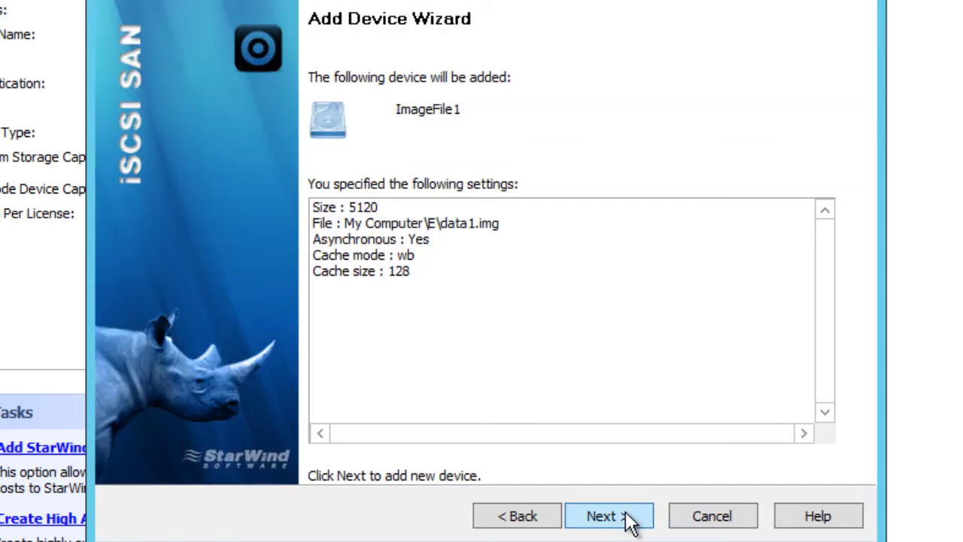
{"action": "left_click", "coordinate": [623, 521]}
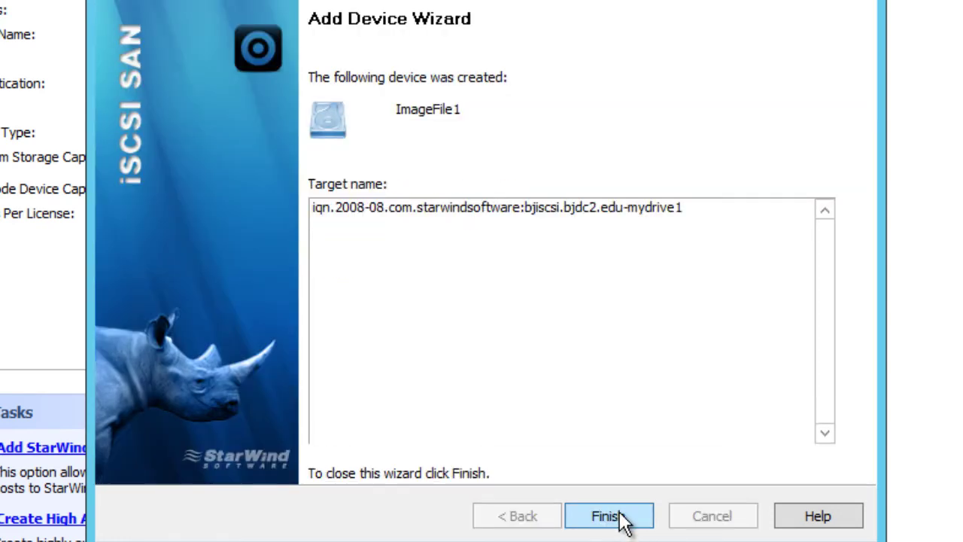
{"action": "left_click", "coordinate": [609, 516]}
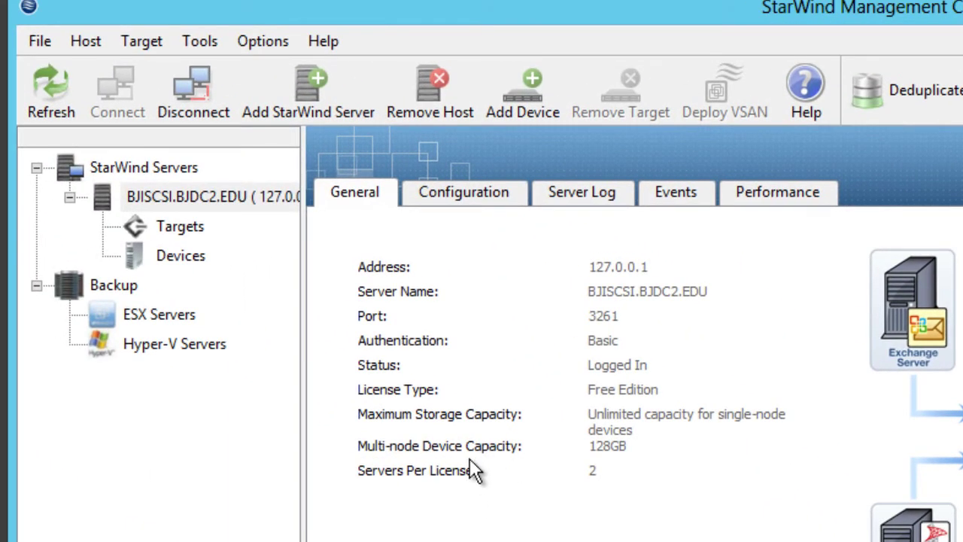
- From the Devices list, start another new Virtual Hard Disk > Image File device
{"action": "left_click", "coordinate": [180, 258]}
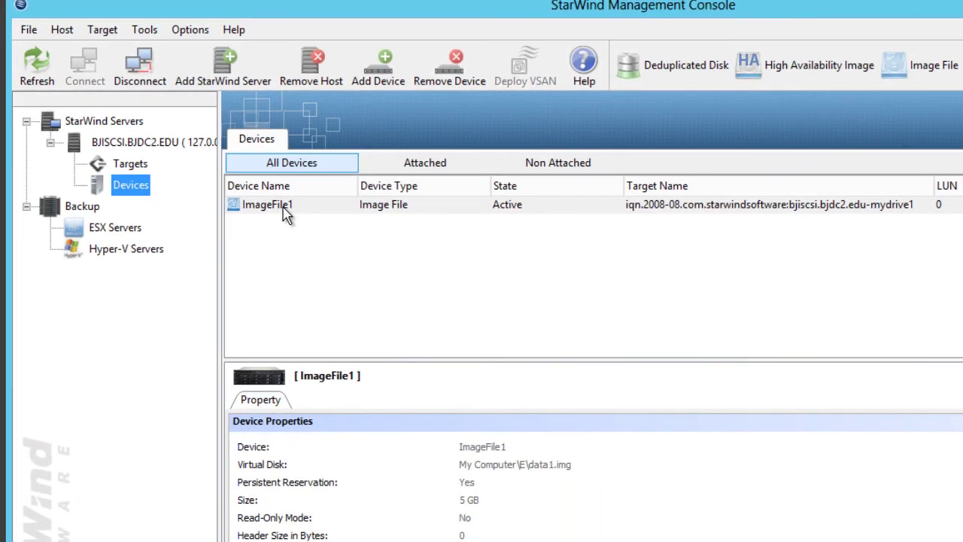
{"action": "left_click", "coordinate": [379, 75]}
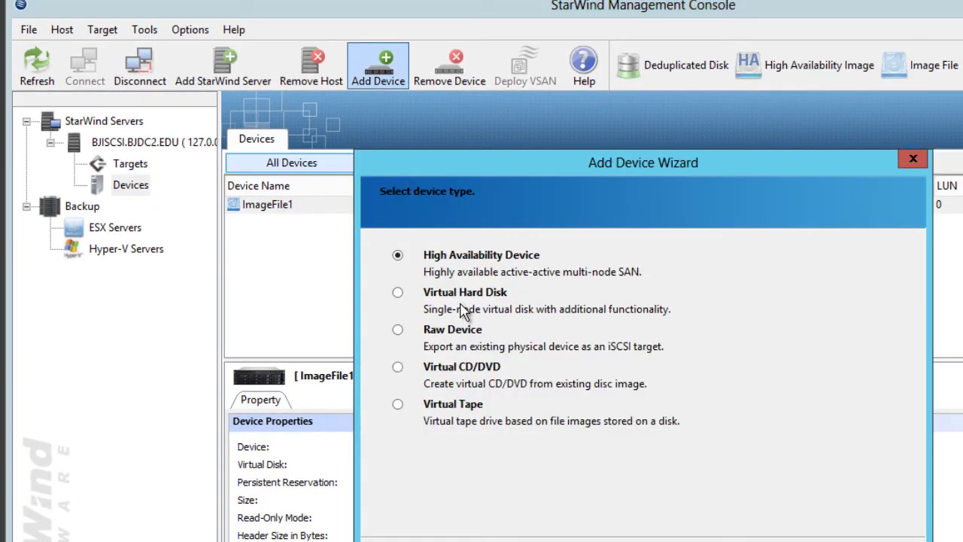
{"action": "left_click", "coordinate": [464, 295]}
{"action": "key", "text": "Return"}
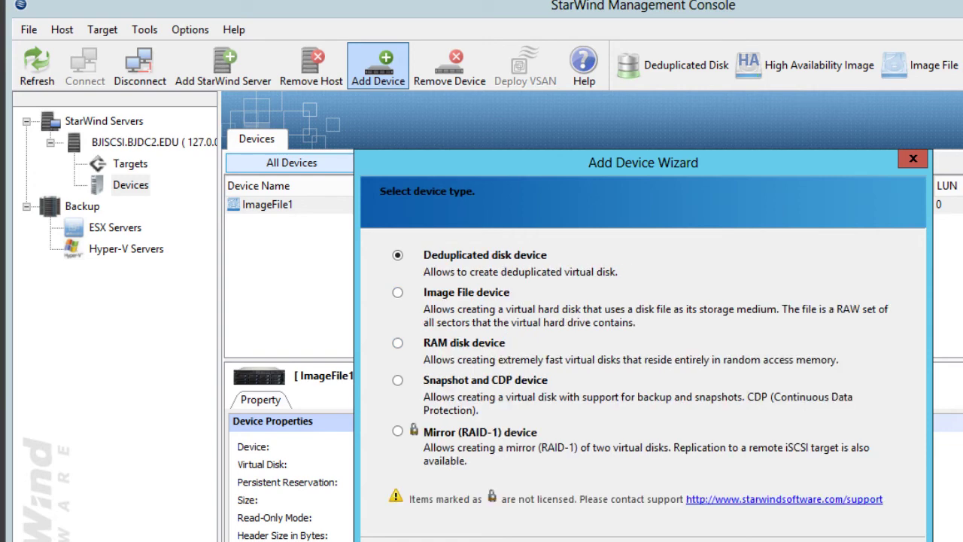
{"action": "left_click_drag", "start_coordinate": [607, 154], "coordinate": [587, 240]}
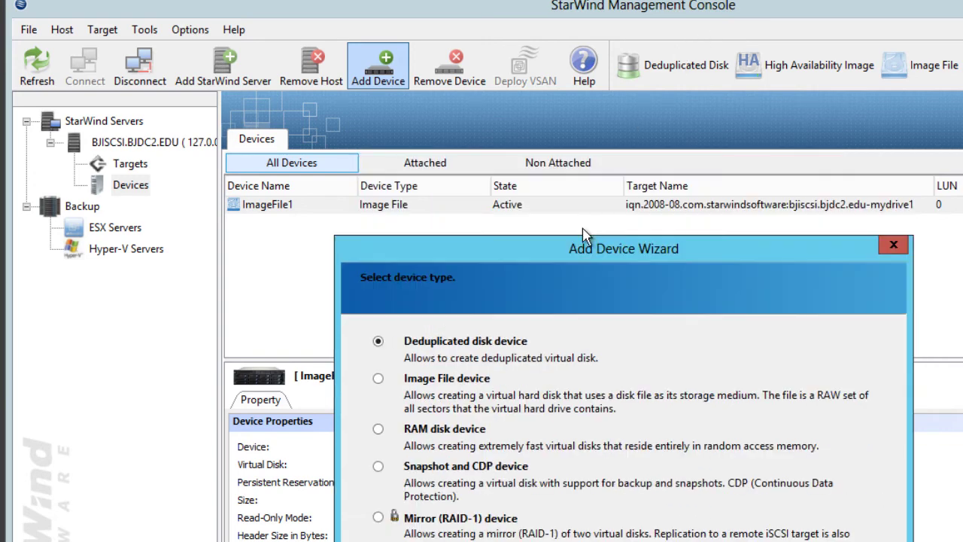
{"action": "left_click", "coordinate": [461, 379]}
{"action": "key", "text": "Return"}
{"action": "left_click", "coordinate": [504, 382]}
{"action": "key", "text": "Return"}
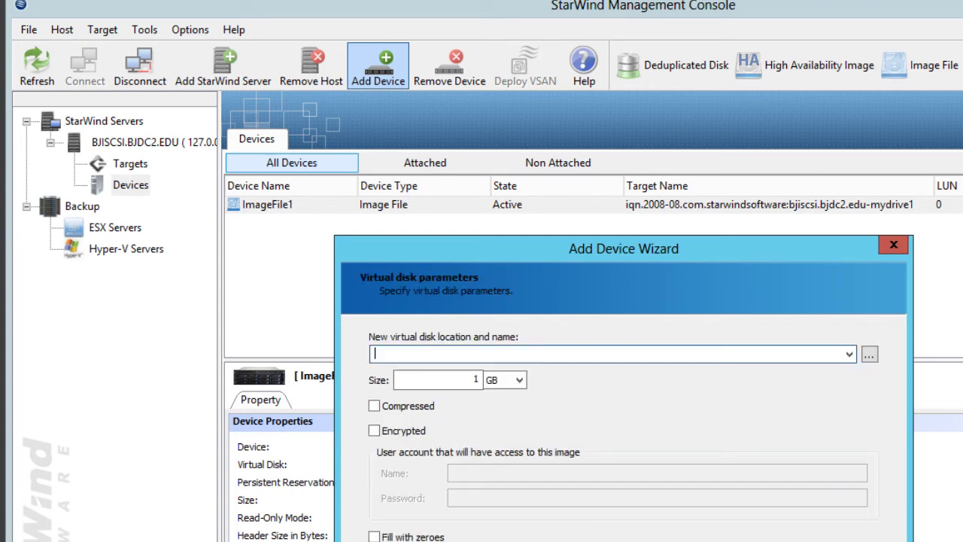
- Set the disk file to E\data2.img, 5 GB, compressed
{"action": "left_click", "coordinate": [870, 355]}
{"action": "double_click", "coordinate": [498, 365]}
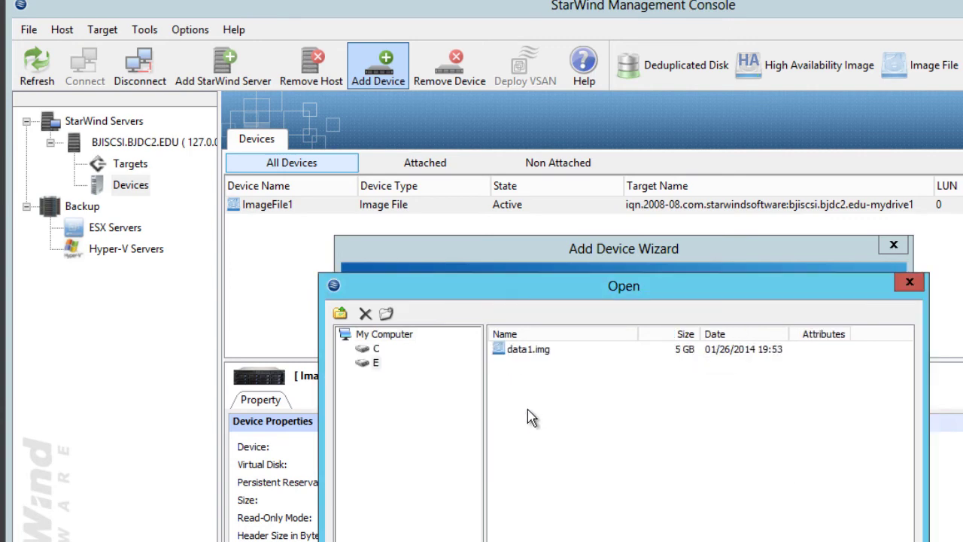
{"action": "left_click", "coordinate": [528, 350]}
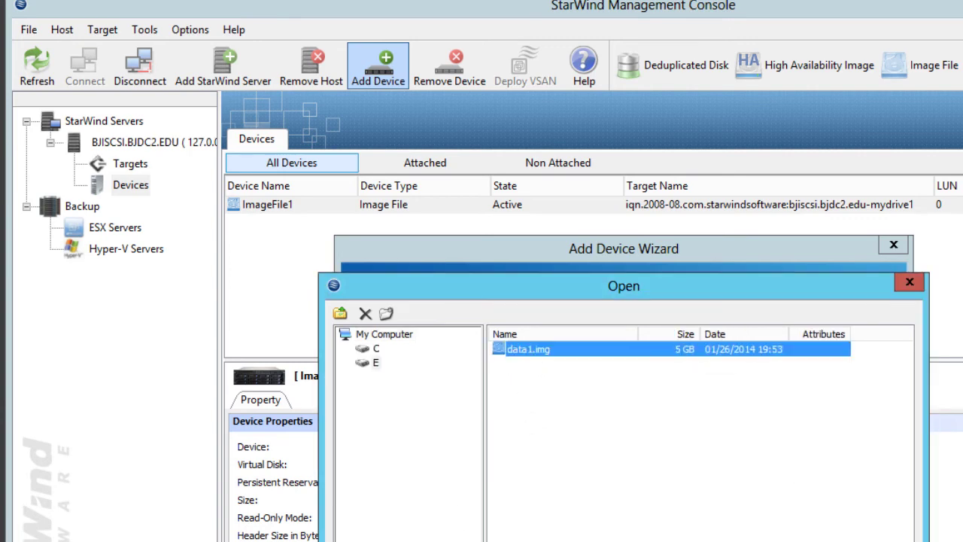
{"action": "key", "text": "Tab"}
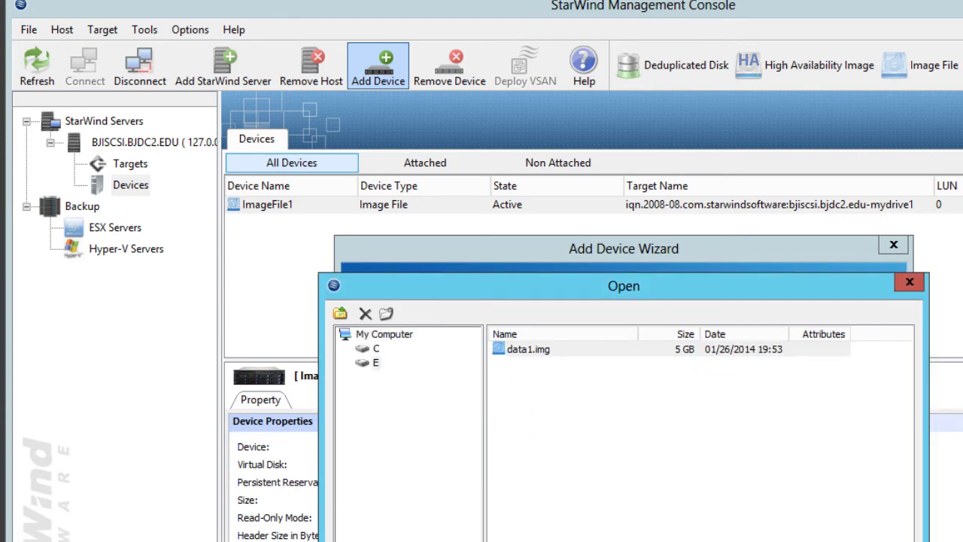
{"action": "key", "text": "Return"}
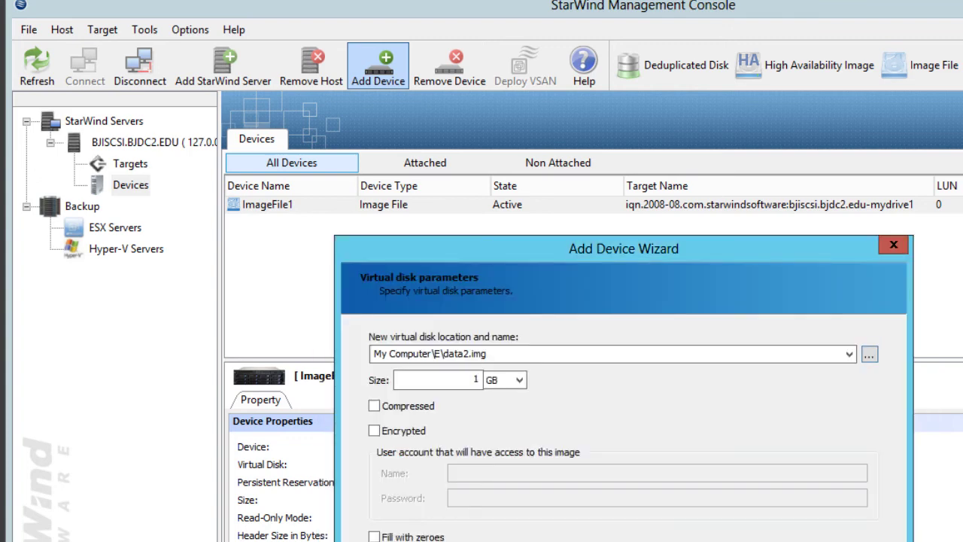
{"action": "double_click", "coordinate": [471, 380]}
{"action": "type", "text": "5"}
{"action": "left_click", "coordinate": [422, 407]}
{"action": "key", "text": "Return"}
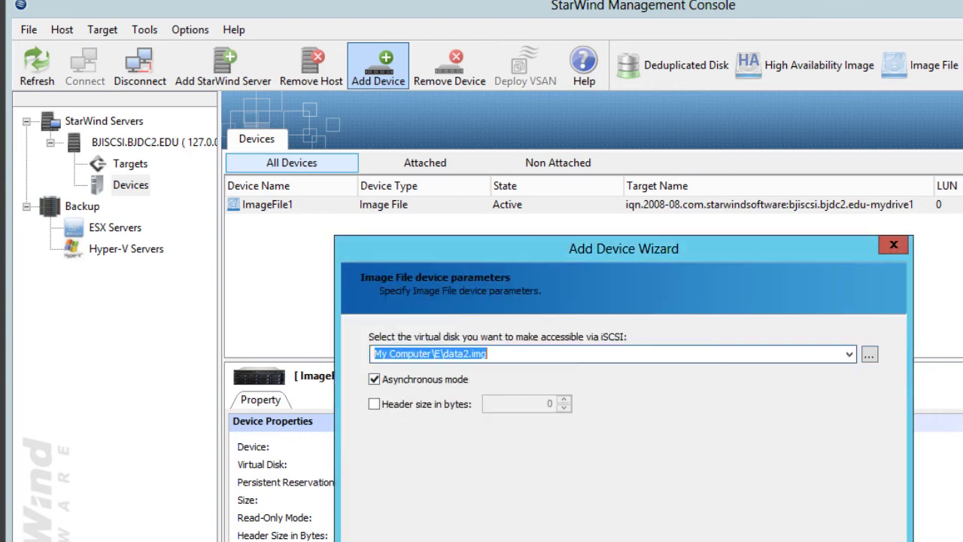
- Accept default image file and write-back caching settings to reach the target alias field
{"action": "key", "text": "Return"}
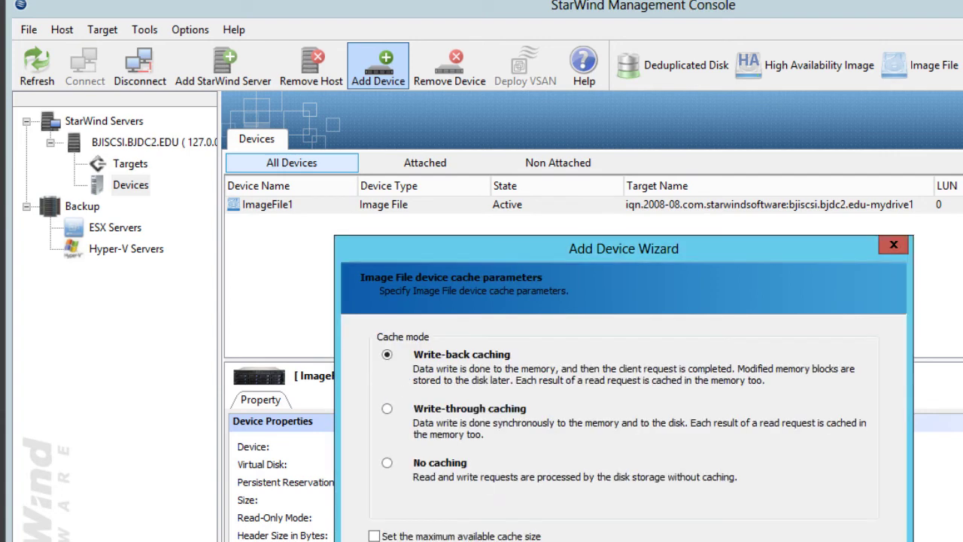
{"action": "key", "text": "Return"}
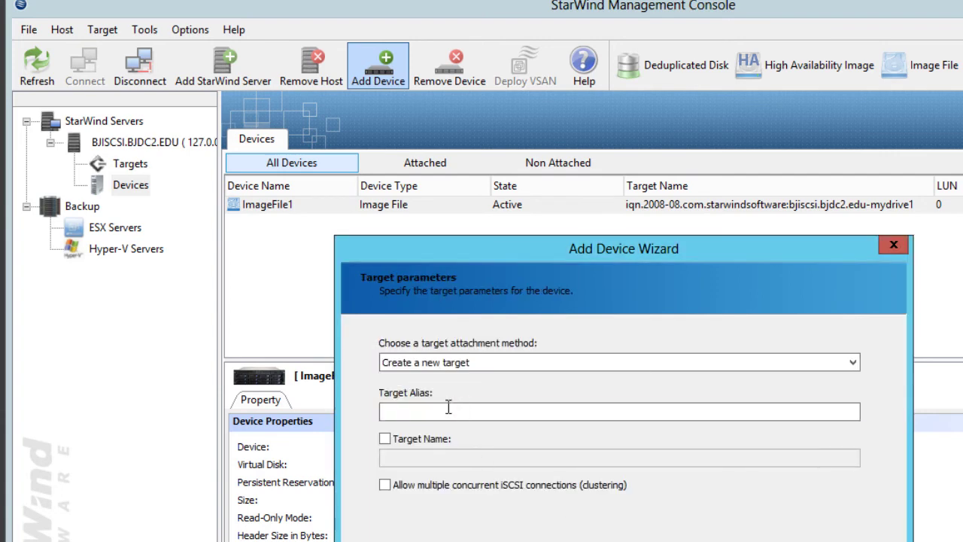
{"action": "left_click", "coordinate": [447, 410]}
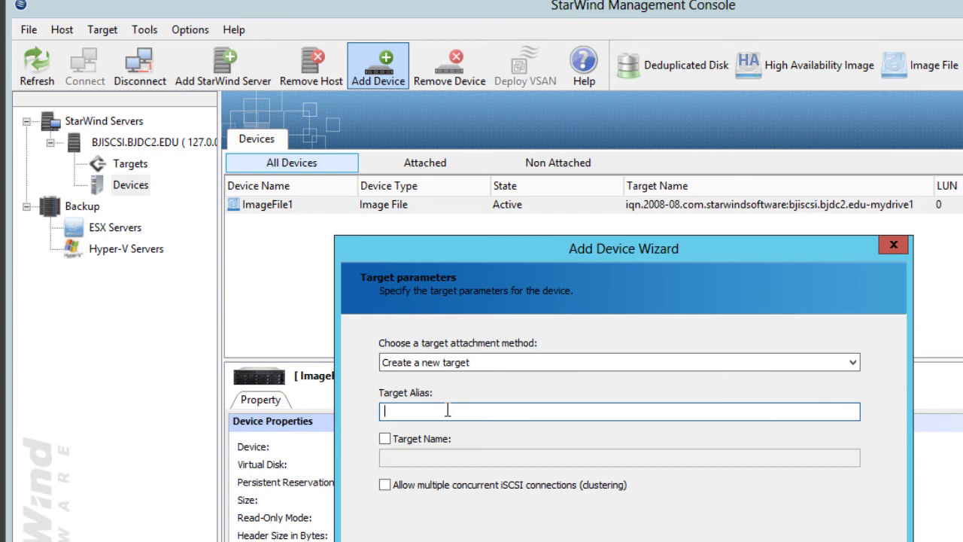
- Finish ImageFile2's target alias, then start a third new Image File virtual disk
{"action": "type", "text": "Im"}
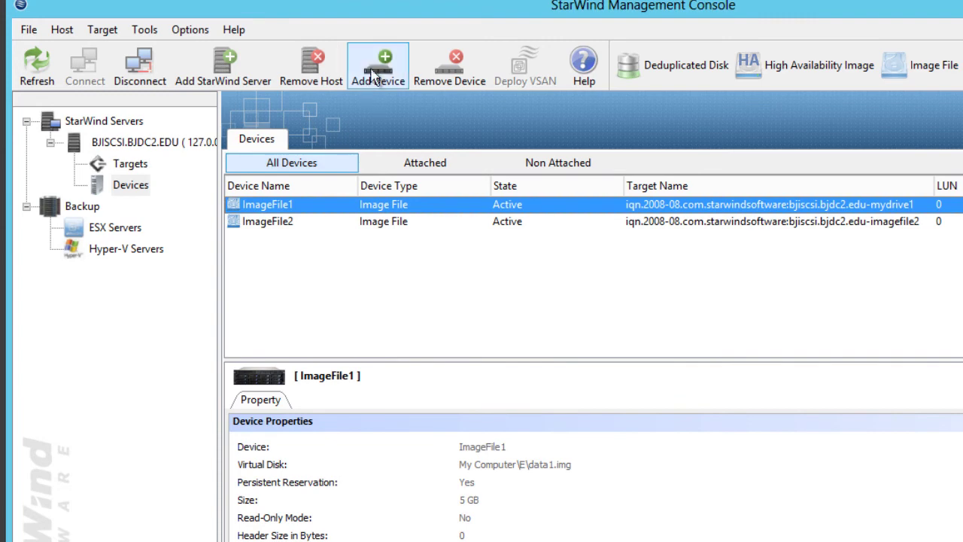
{"action": "left_click", "coordinate": [374, 77]}
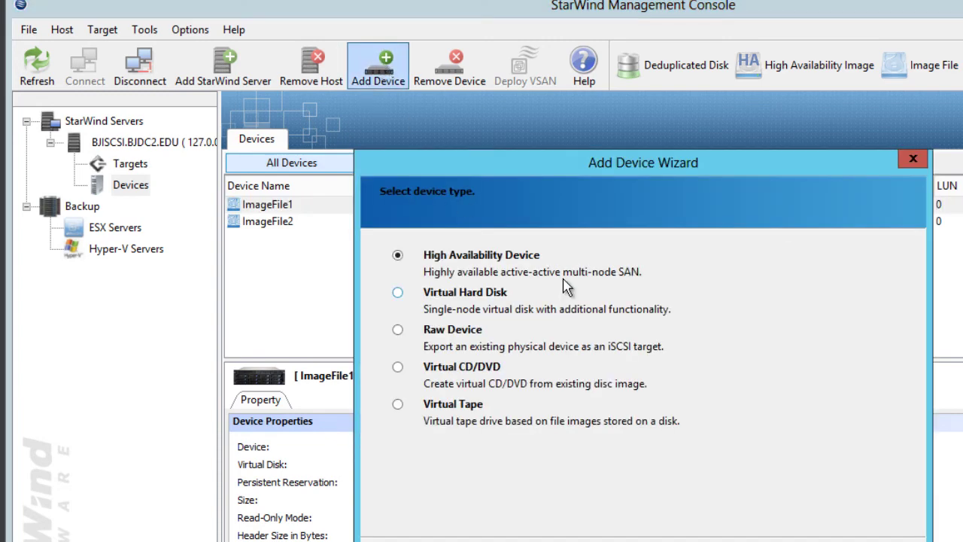
{"action": "left_click", "coordinate": [436, 295]}
{"action": "key", "text": "Return"}
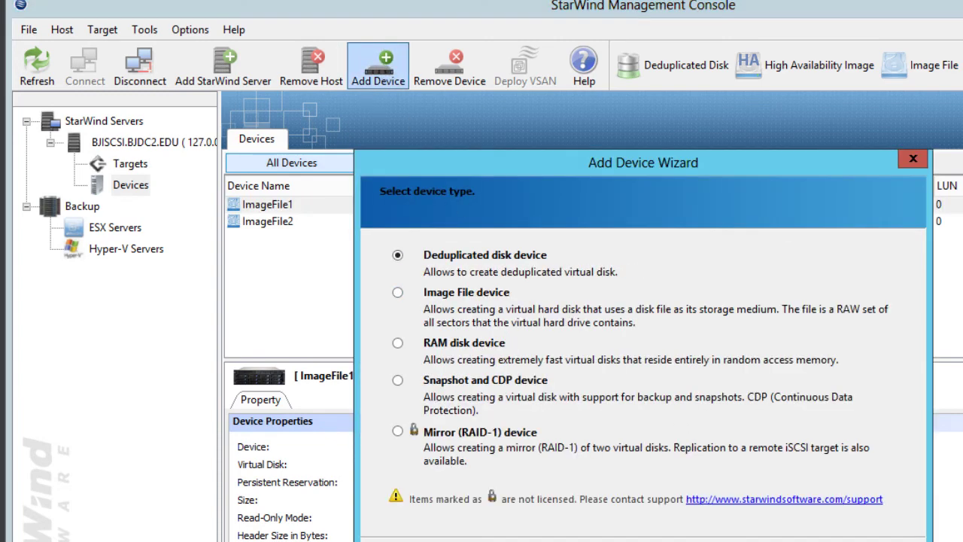
{"action": "key", "text": "Down"}
{"action": "key", "text": "Return"}
{"action": "key", "text": "Return"}
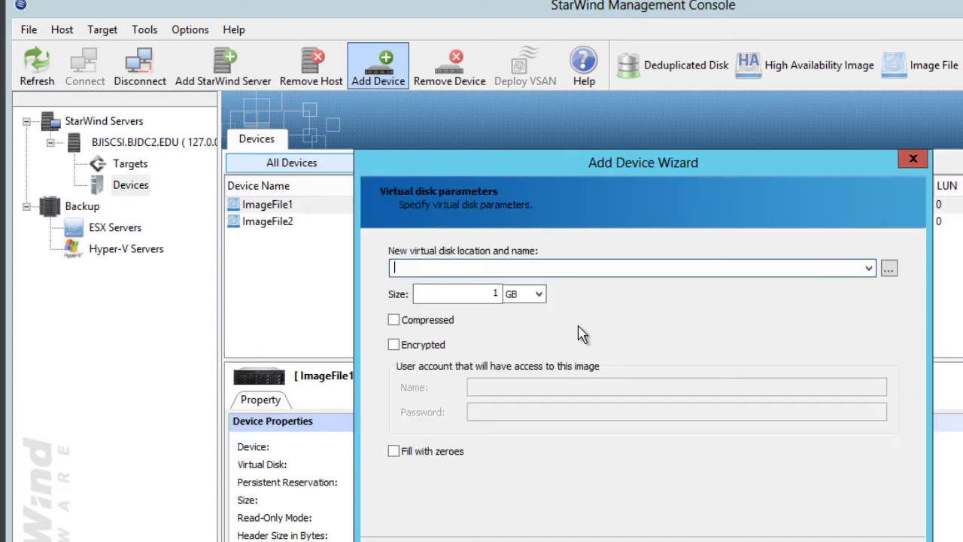
- Name the new disk file E\data3.img
{"action": "left_click", "coordinate": [889, 269]}
{"action": "double_click", "coordinate": [538, 278]}
{"action": "left_click", "coordinate": [545, 280]}
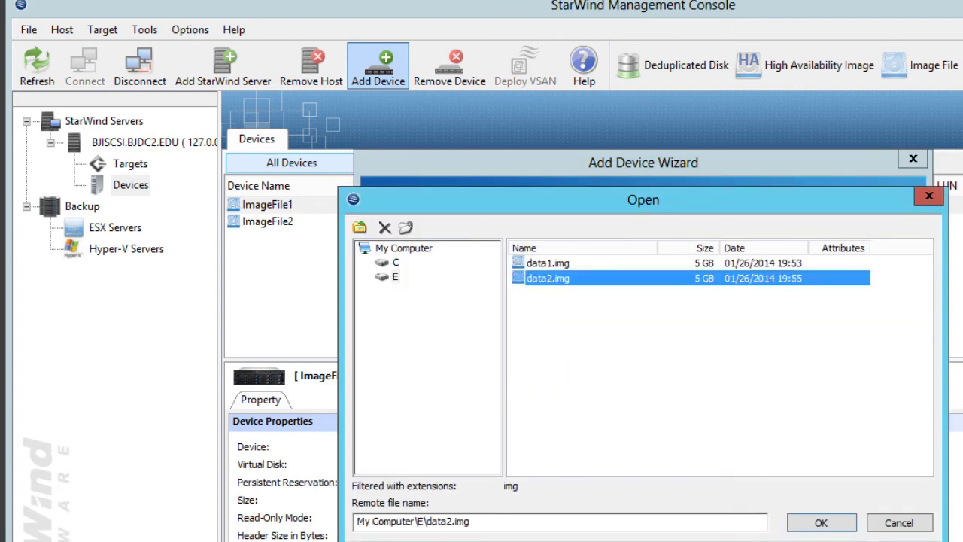
{"action": "left_click", "coordinate": [454, 521]}
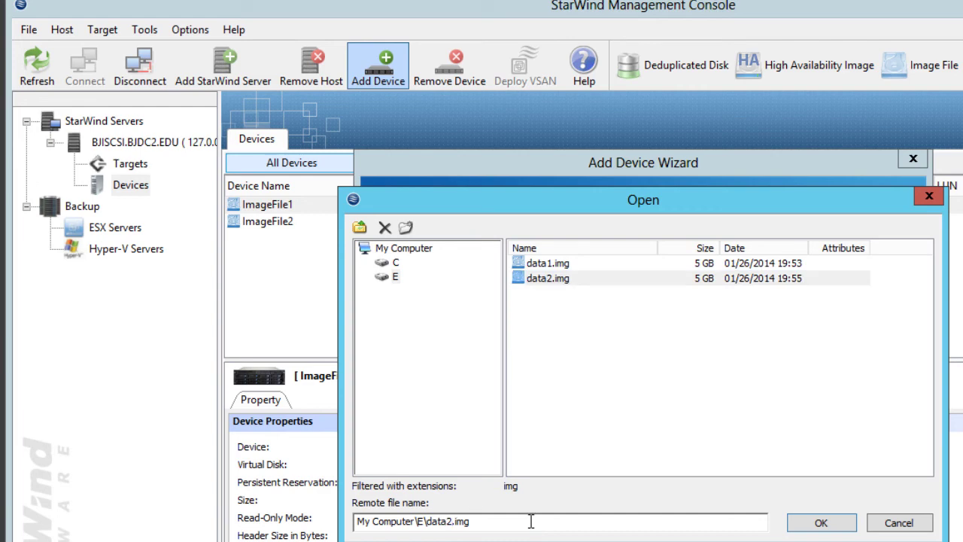
{"action": "key", "text": "BackSpace"}
{"action": "type", "text": "3"}
{"action": "left_click", "coordinate": [821, 525]}
- Make the disk 5 GB and compressed, accepting default image and caching settings
{"action": "double_click", "coordinate": [500, 294]}
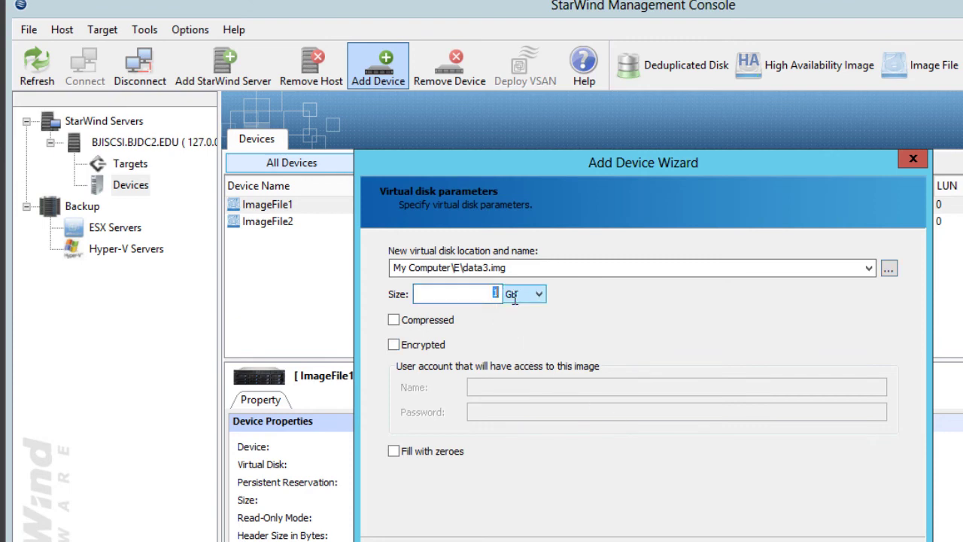
{"action": "type", "text": "5"}
{"action": "left_click", "coordinate": [432, 323]}
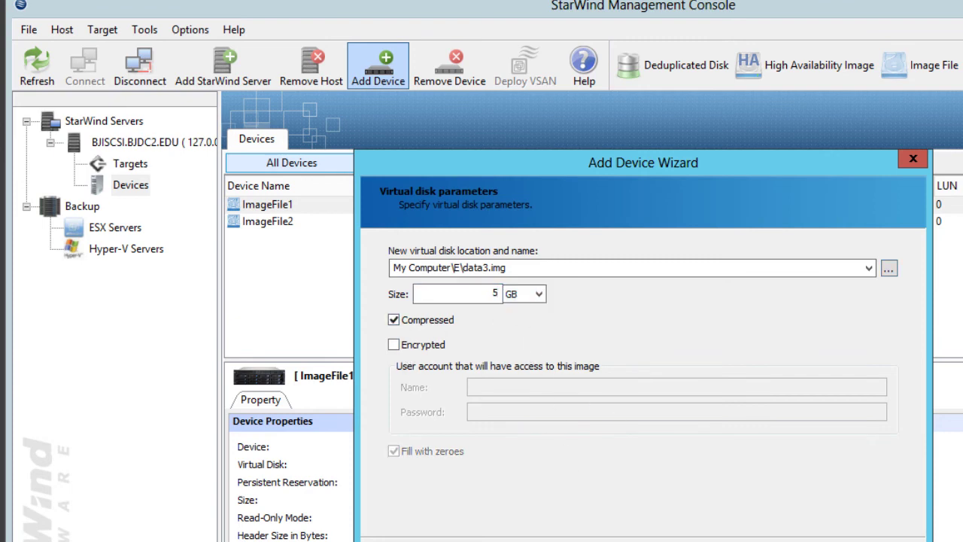
{"action": "key", "text": "Return"}
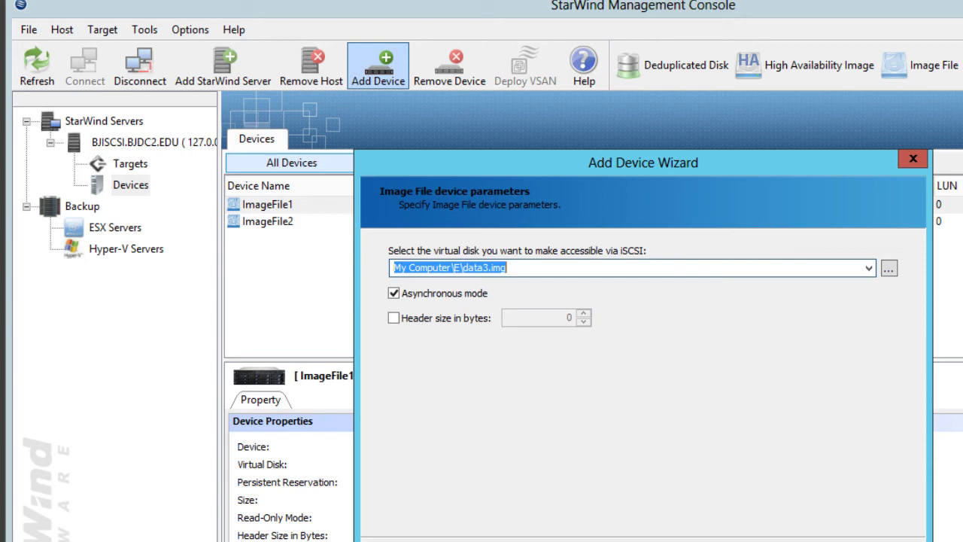
{"action": "key", "text": "Return"}
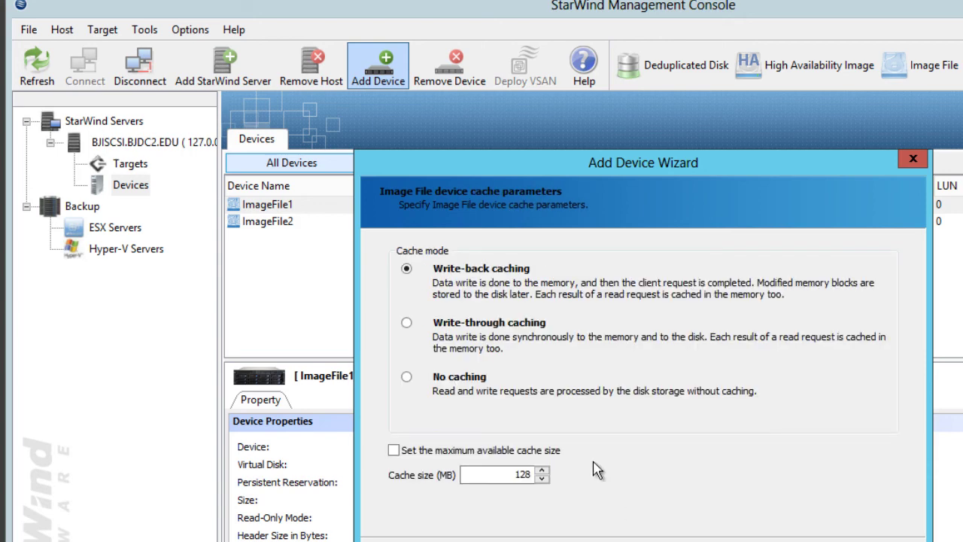
{"action": "left_click", "coordinate": [726, 538]}
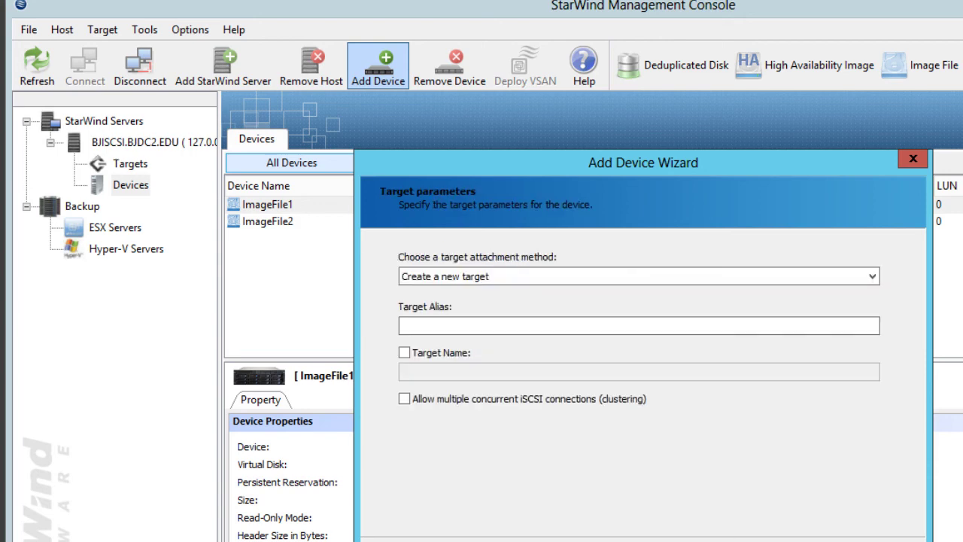
- Alias the target ImageFile3, edit its target name, and allow concurrent iSCSI connections
{"action": "left_click", "coordinate": [493, 324]}
{"action": "type", "text": "Ima"}
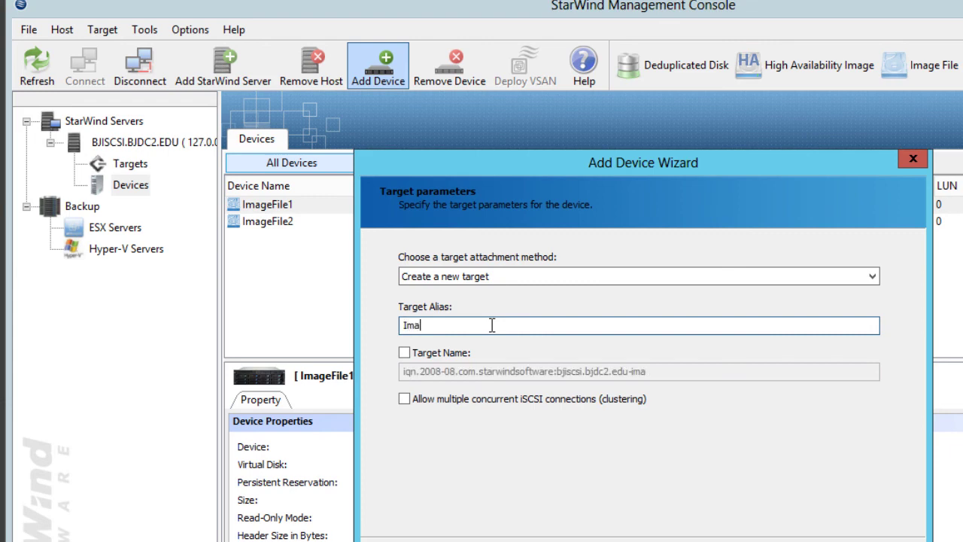
{"action": "type", "text": "geFile3"}
{"action": "left_click", "coordinate": [445, 355]}
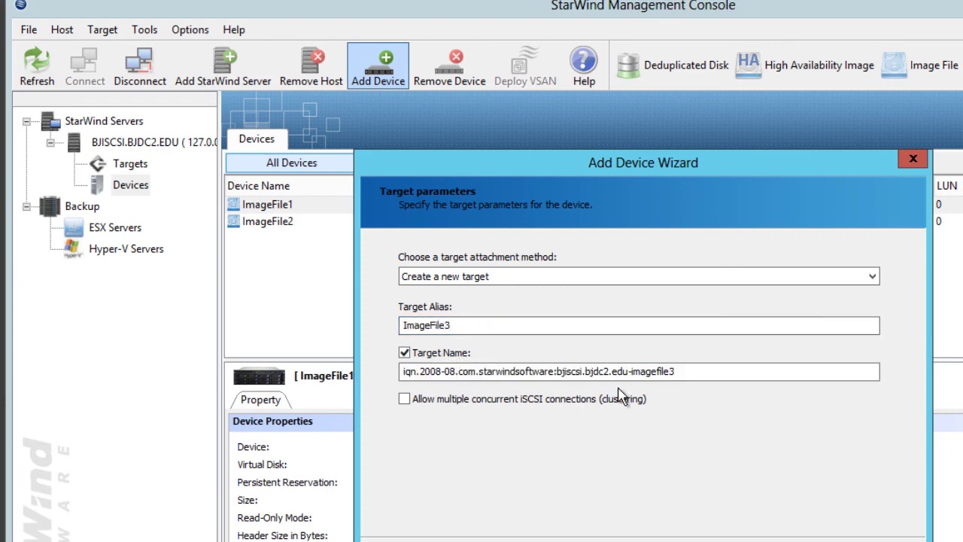
{"action": "left_click_drag", "start_coordinate": [721, 371], "coordinate": [338, 355]}
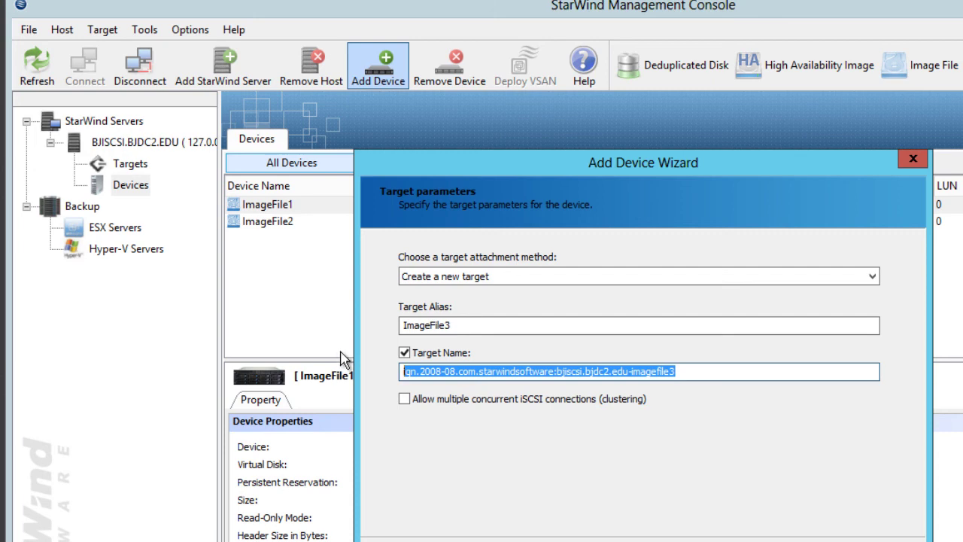
{"action": "left_click", "coordinate": [434, 400]}
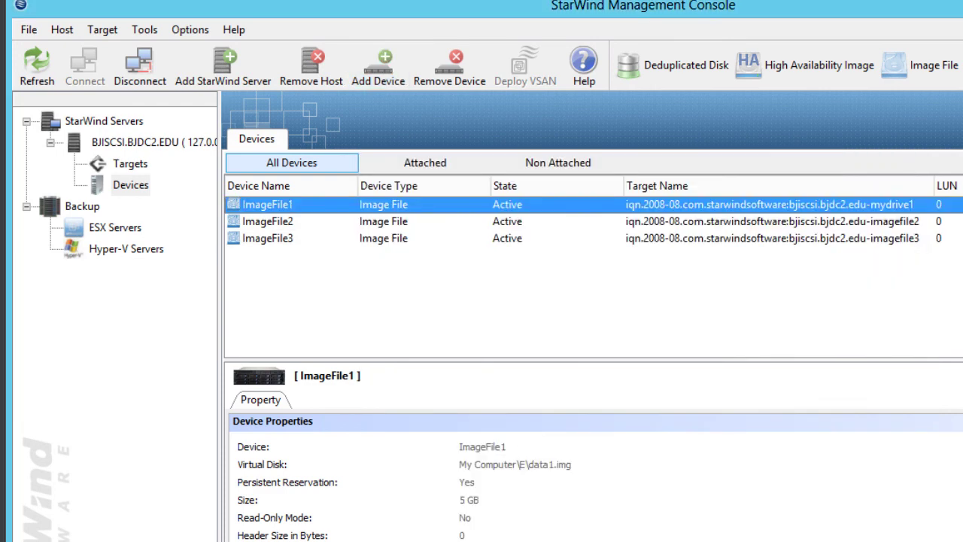
- Select ImageFile2 in All Devices to see its E\data2.img properties
{"action": "left_click", "coordinate": [283, 229]}
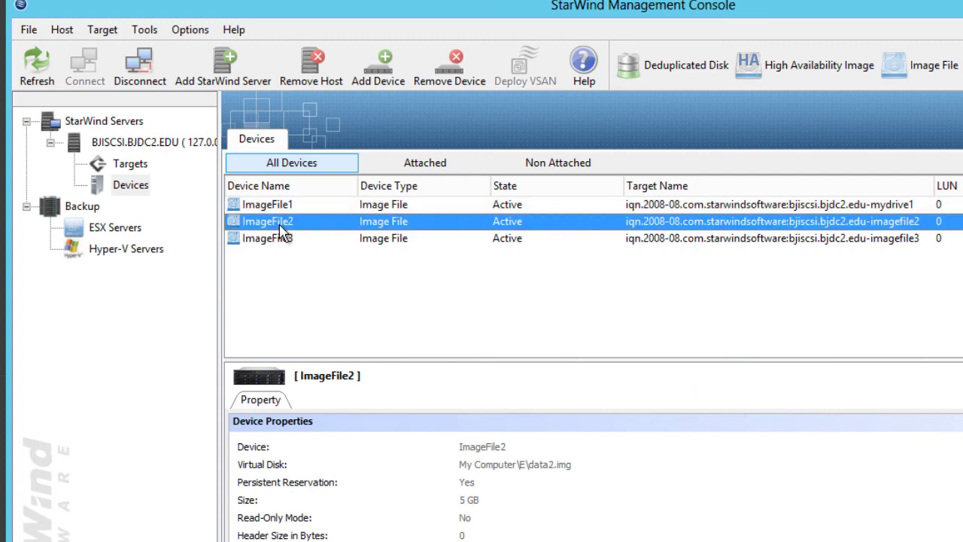